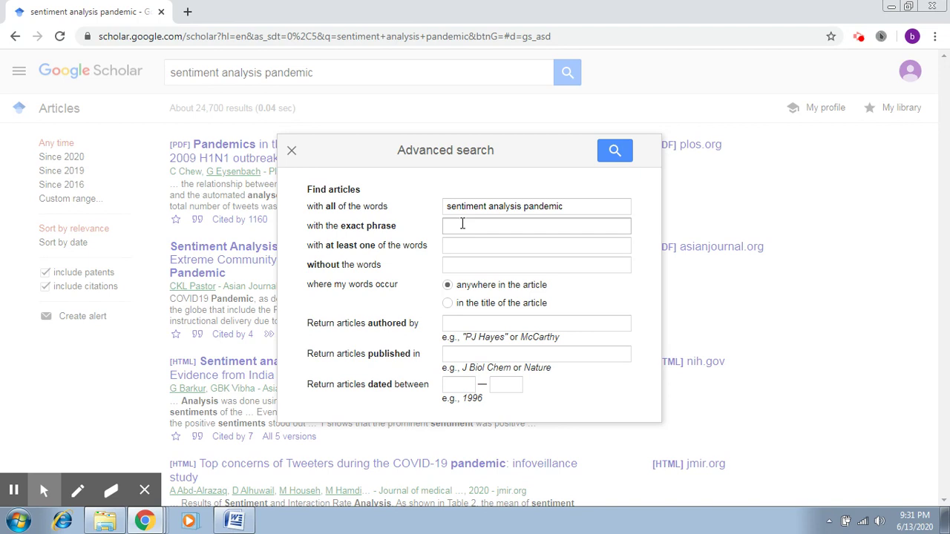
Step: Add 'social media' as the exact phrase and run the advanced search
{"action": "left_click", "coordinate": [462, 223]}
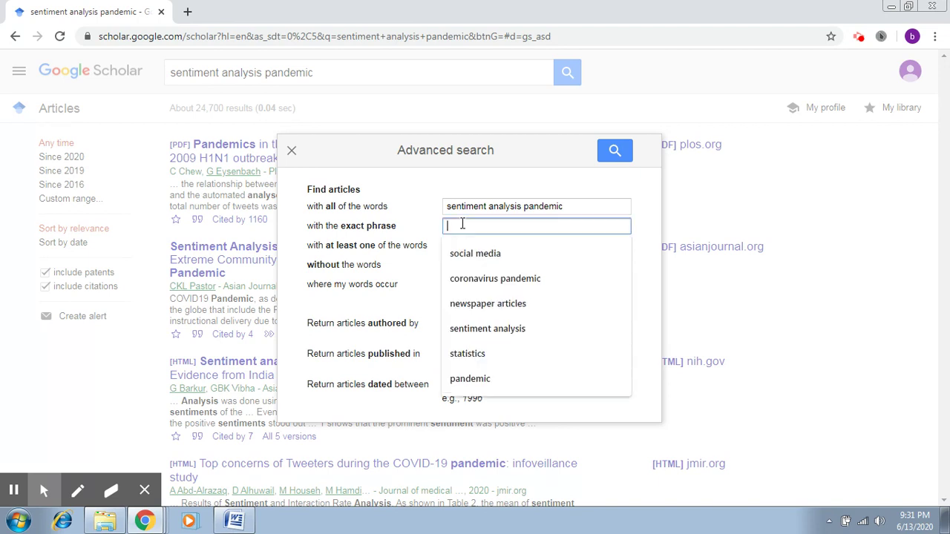
{"action": "type", "text": "soc"}
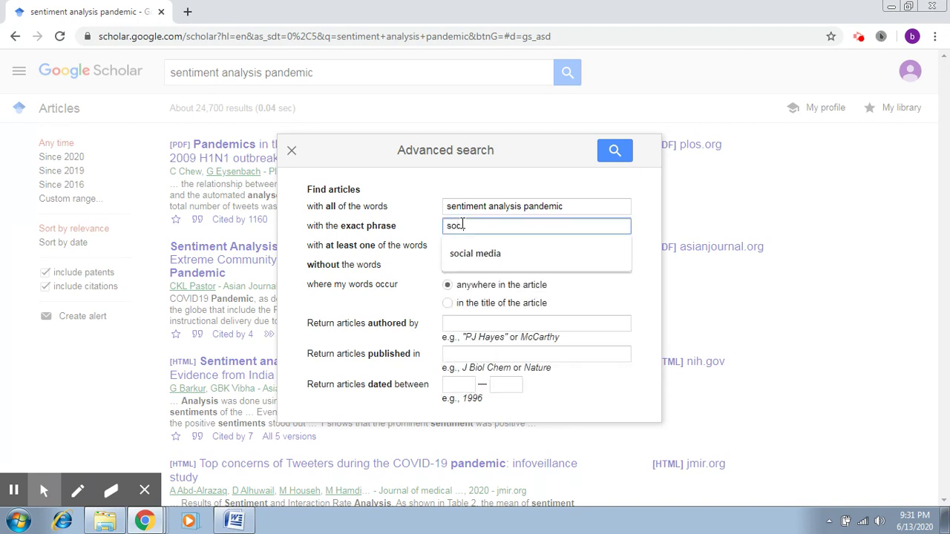
{"action": "type", "text": "ial media"}
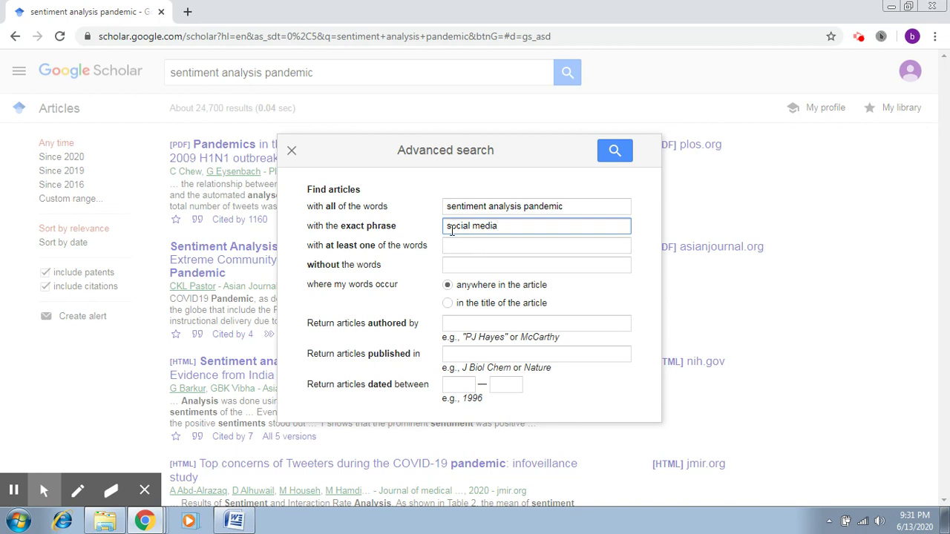
{"action": "left_click_drag", "start_coordinate": [448, 226], "coordinate": [499, 227]}
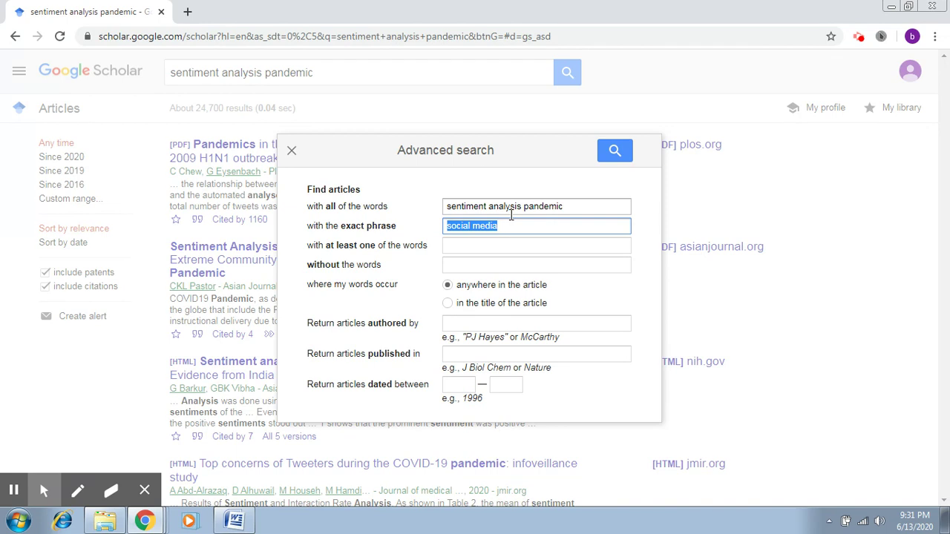
{"action": "left_click", "coordinate": [616, 152]}
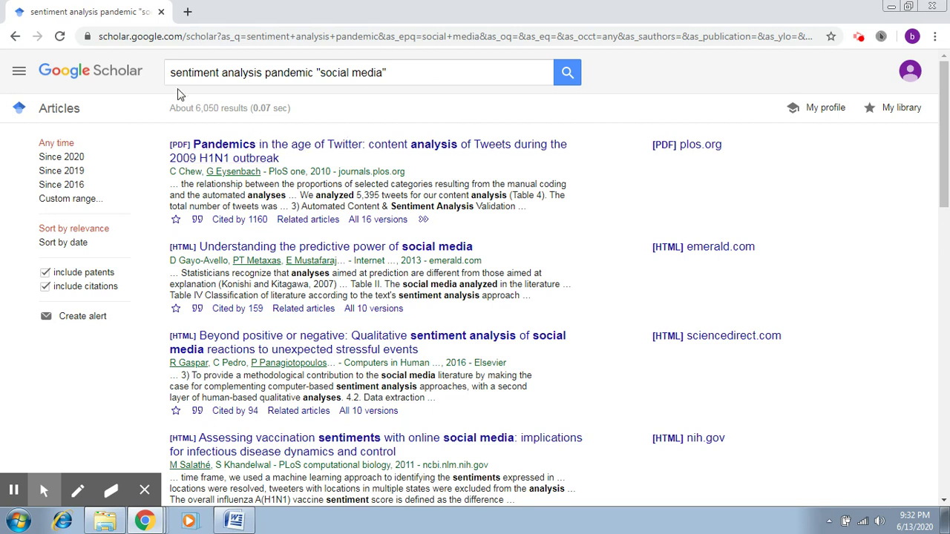
Step: Check the about 6,050 results count and the quoted "social media" in the query
{"action": "left_click_drag", "start_coordinate": [196, 107], "coordinate": [248, 108]}
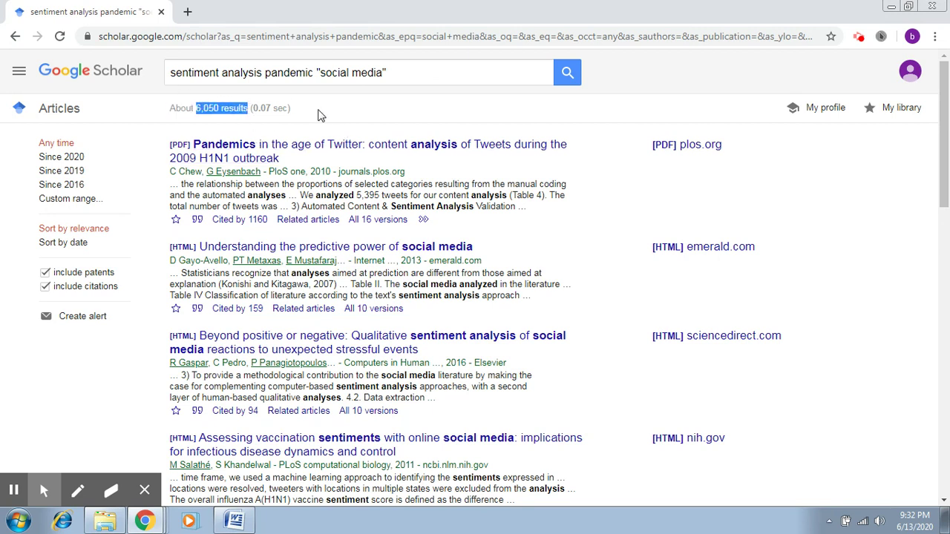
{"action": "left_click", "coordinate": [320, 115]}
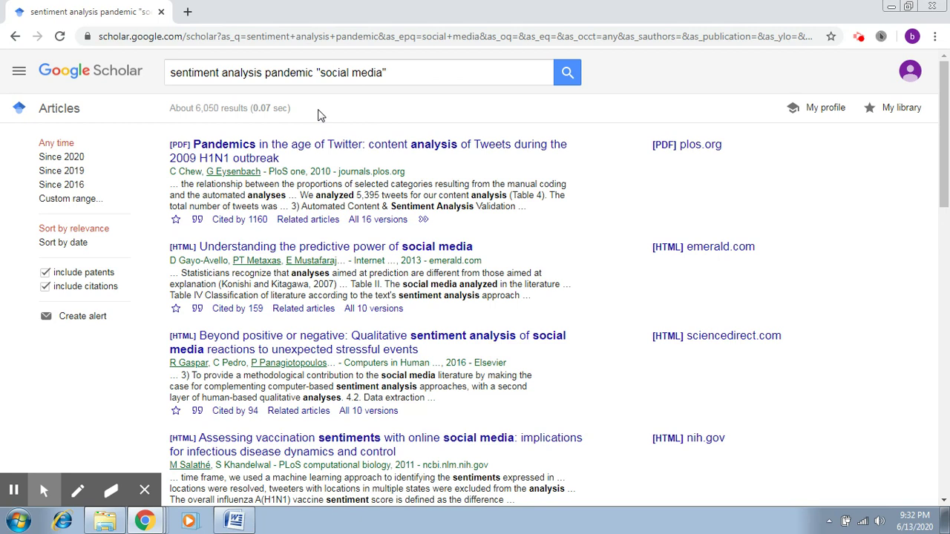
{"action": "left_click", "coordinate": [317, 72]}
{"action": "left_click_drag", "start_coordinate": [317, 72], "coordinate": [400, 71]}
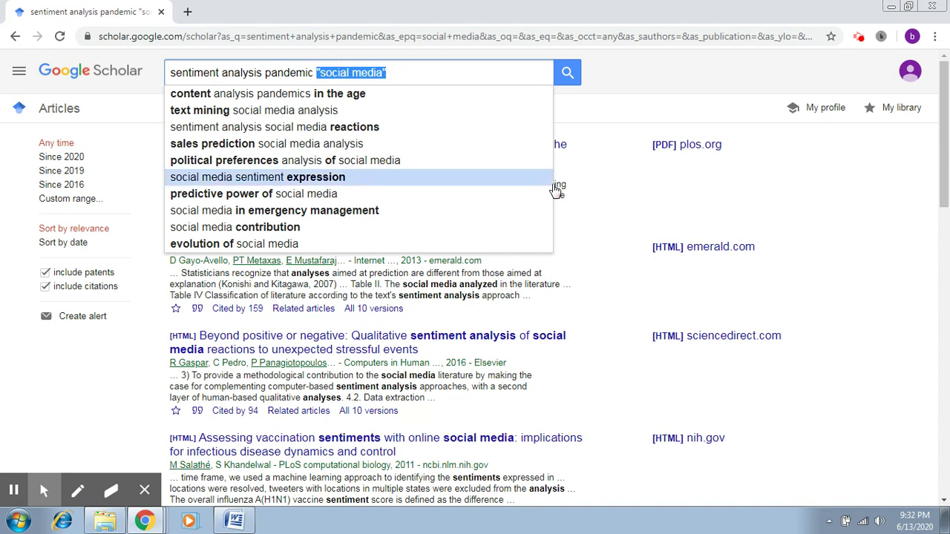
{"action": "left_click", "coordinate": [629, 225]}
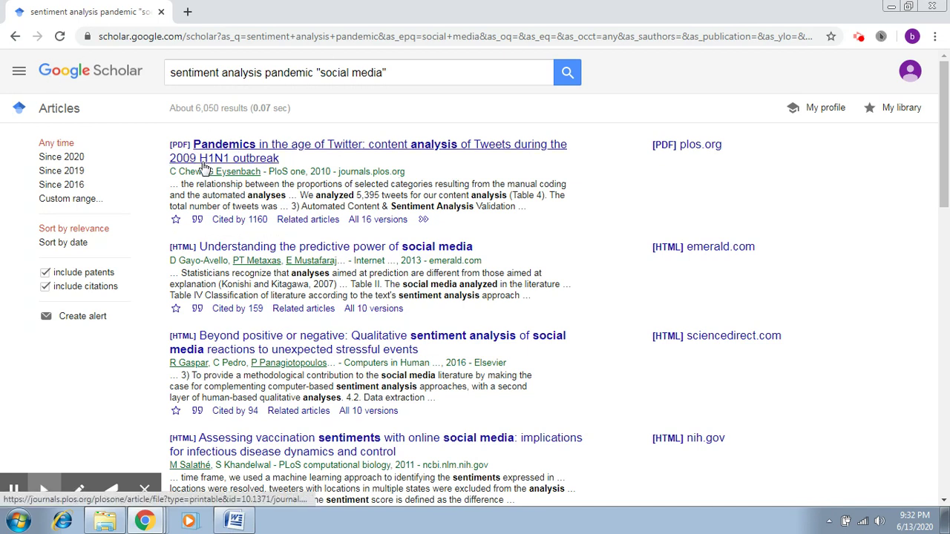
Step: In Advanced search, enter 'epidemic outbreak' as at-least-one-of words and rerun the search
{"action": "left_click", "coordinate": [20, 72]}
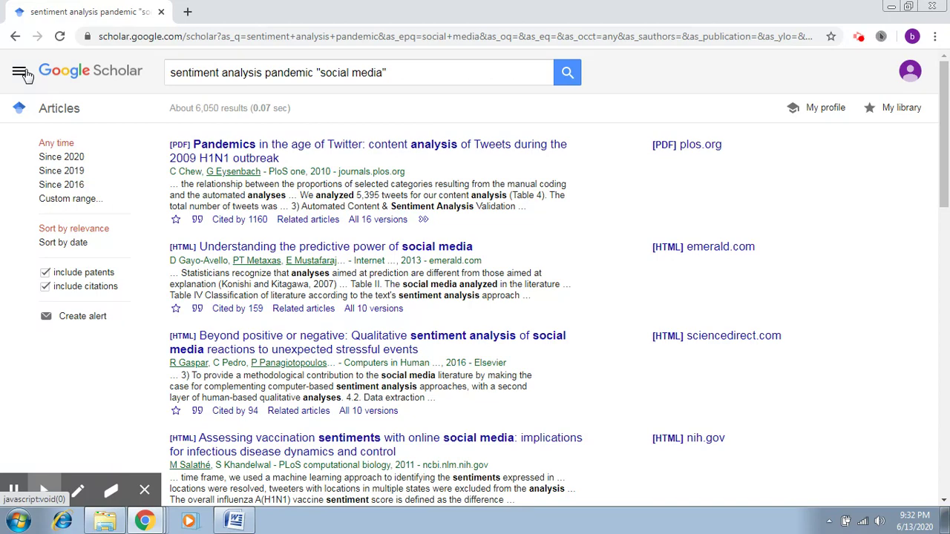
{"action": "left_click", "coordinate": [84, 313]}
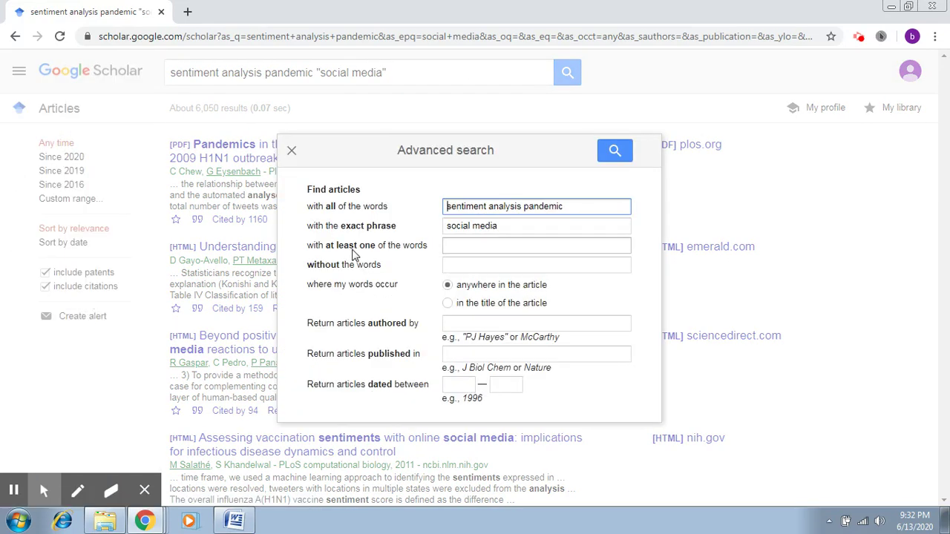
{"action": "left_click_drag", "start_coordinate": [310, 247], "coordinate": [436, 247]}
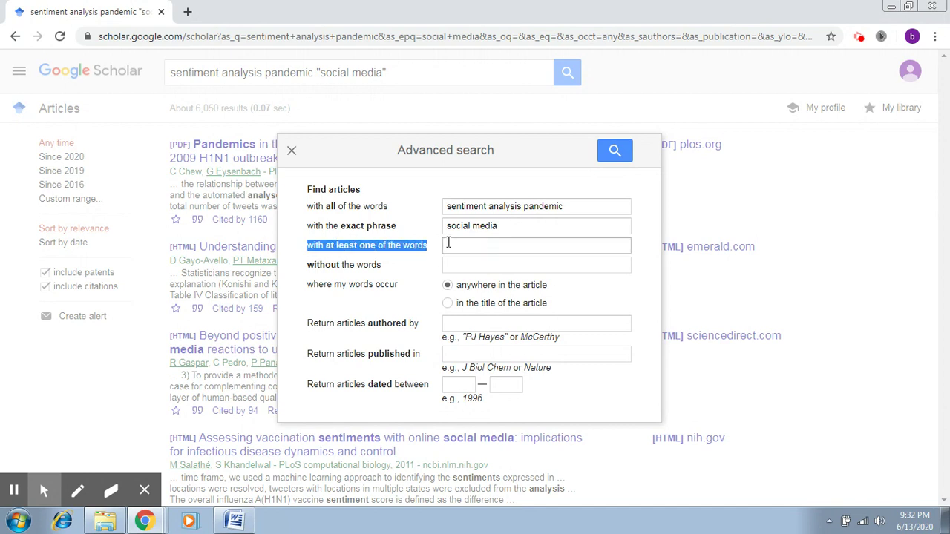
{"action": "left_click", "coordinate": [448, 243]}
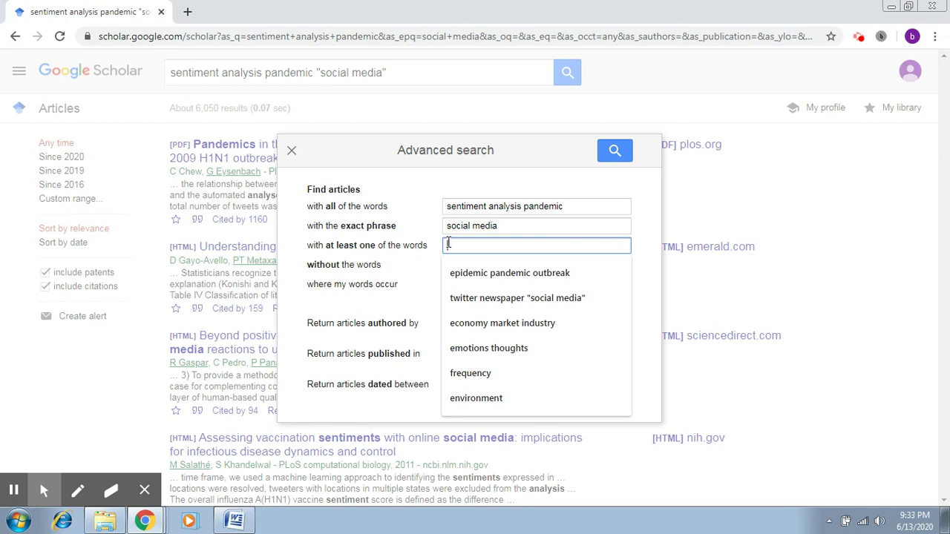
{"action": "type", "text": "epidemic "}
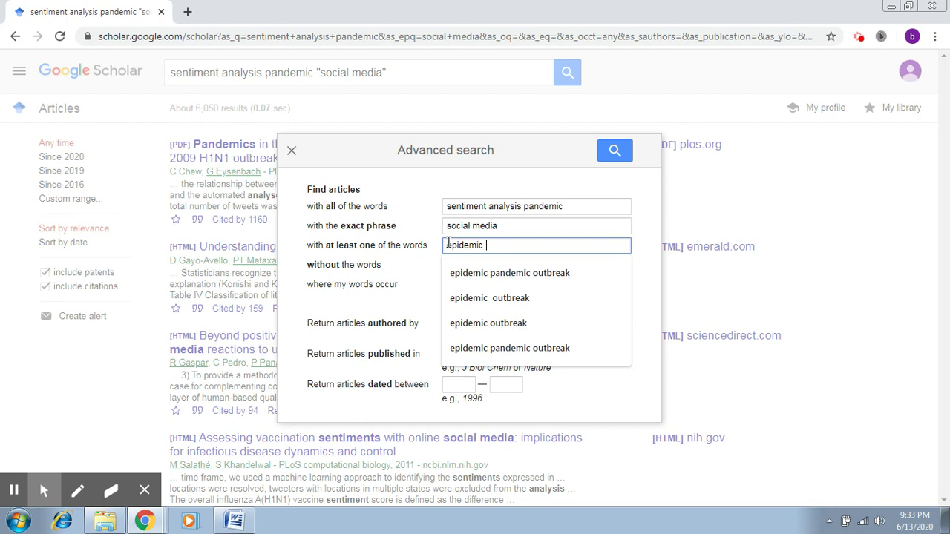
{"action": "type", "text": "out"}
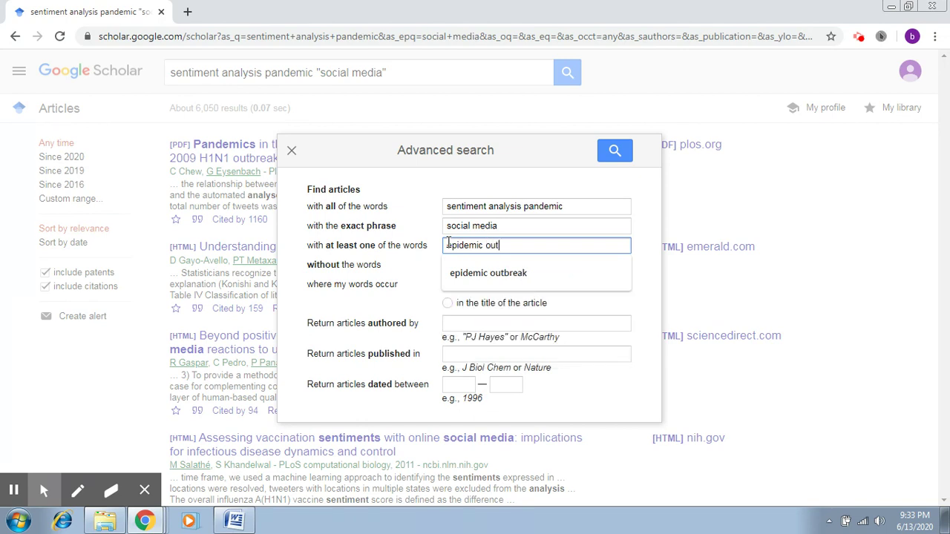
{"action": "type", "text": "break"}
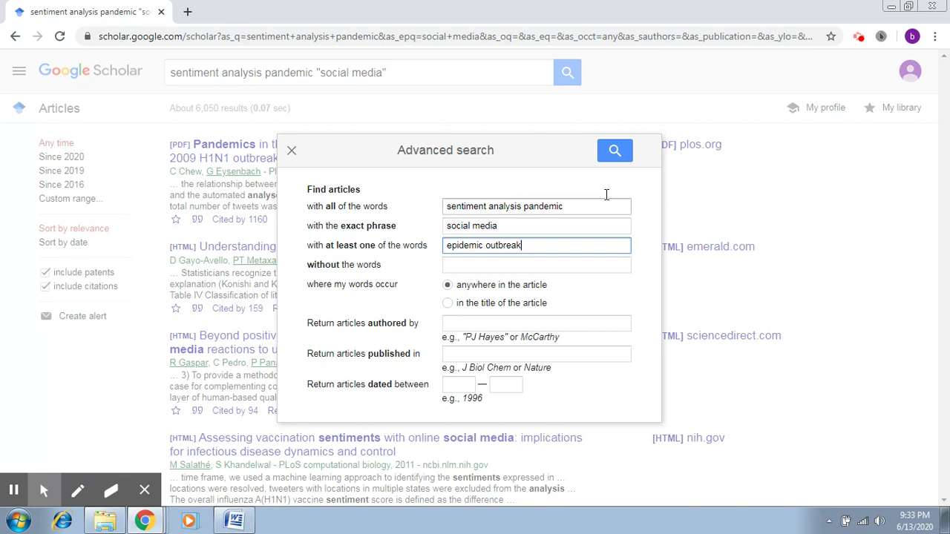
{"action": "left_click", "coordinate": [612, 151]}
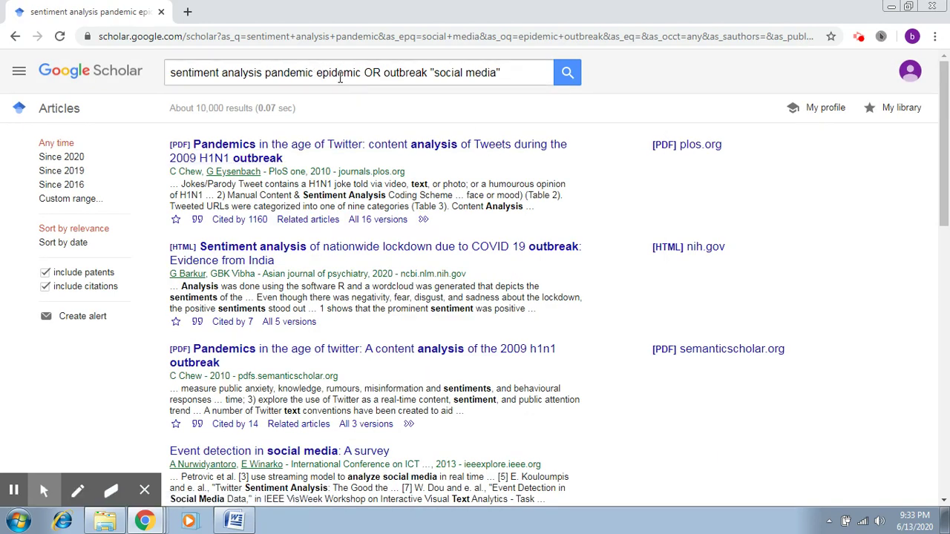
Step: Inspect 'epidemic OR outbreak' and the required words in the roughly 10,000-result query
{"action": "left_click_drag", "start_coordinate": [317, 72], "coordinate": [431, 69]}
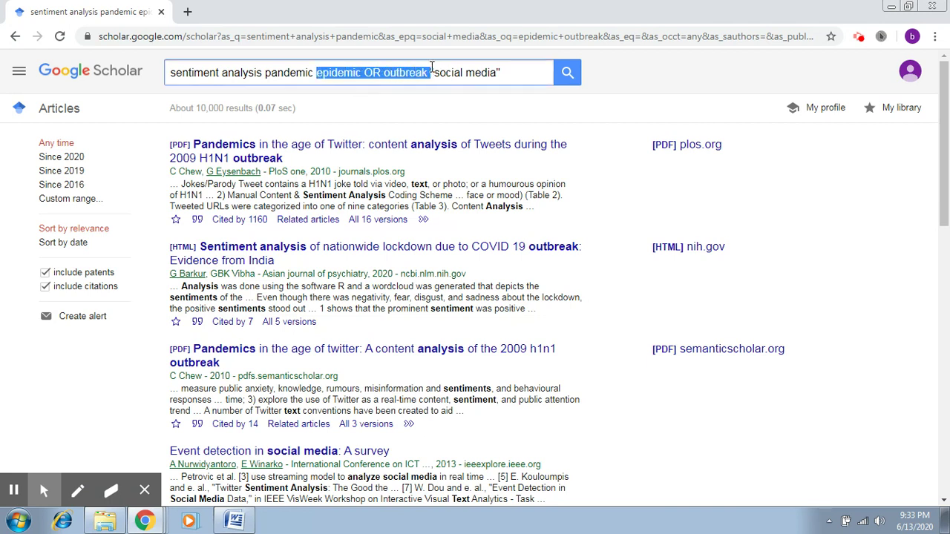
{"action": "left_click_drag", "start_coordinate": [364, 72], "coordinate": [384, 71]}
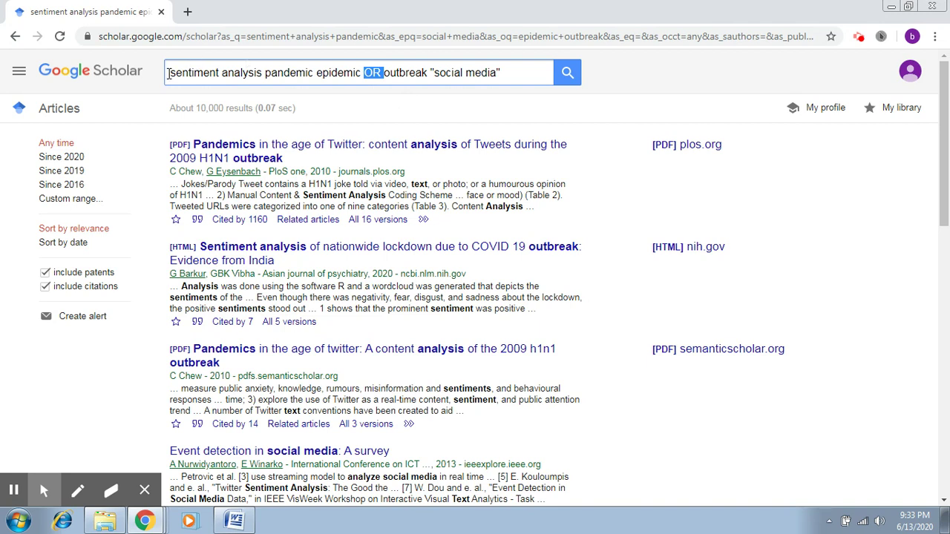
{"action": "left_click_drag", "start_coordinate": [170, 72], "coordinate": [524, 72]}
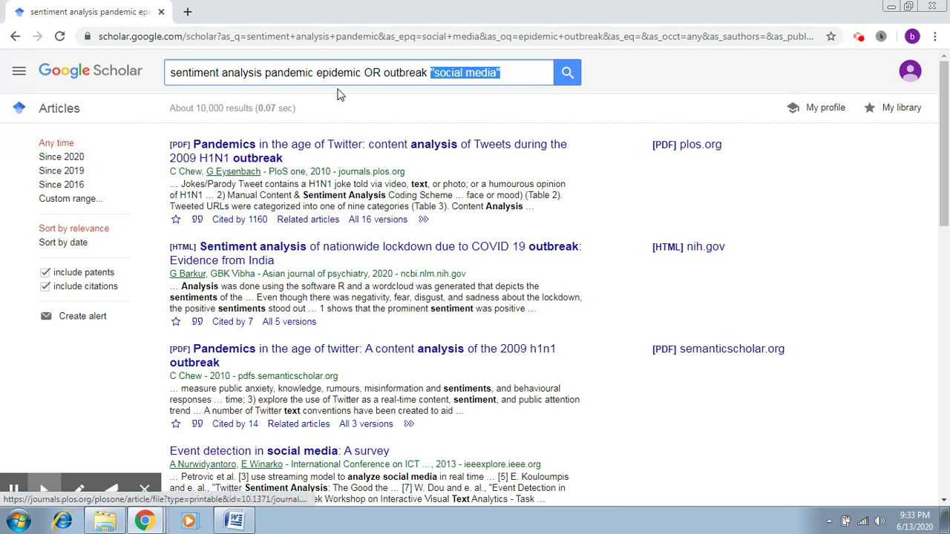
Step: In Advanced search, exclude the word 'politics' and rerun the search
{"action": "left_click", "coordinate": [20, 74]}
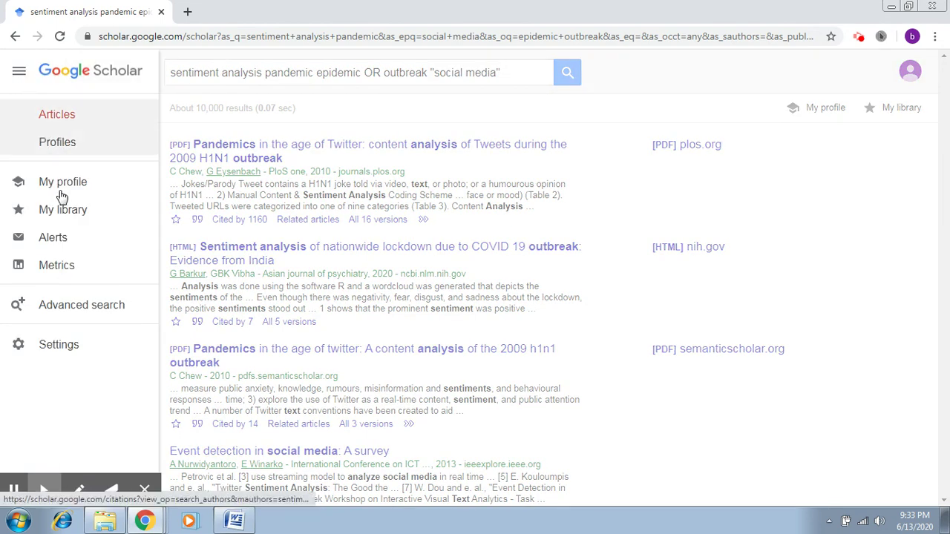
{"action": "left_click", "coordinate": [77, 307]}
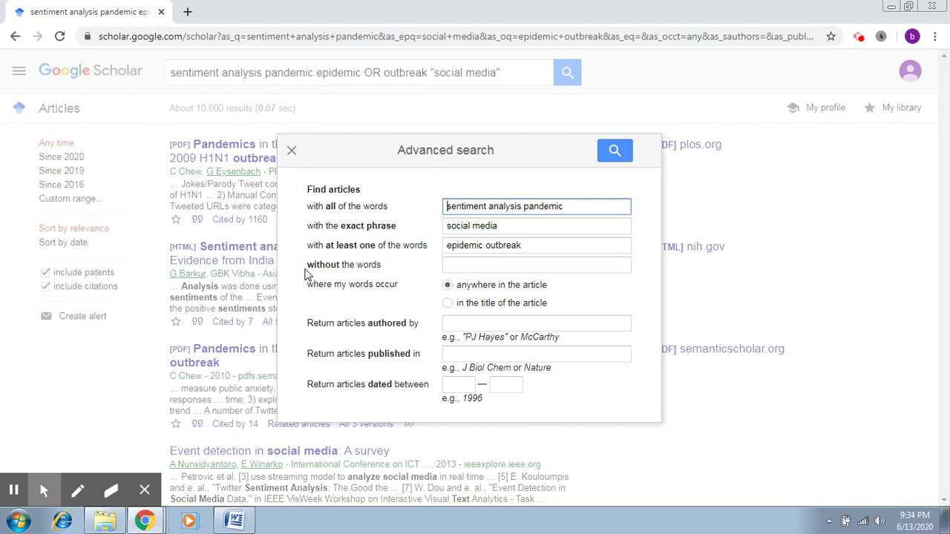
{"action": "left_click_drag", "start_coordinate": [309, 270], "coordinate": [383, 270]}
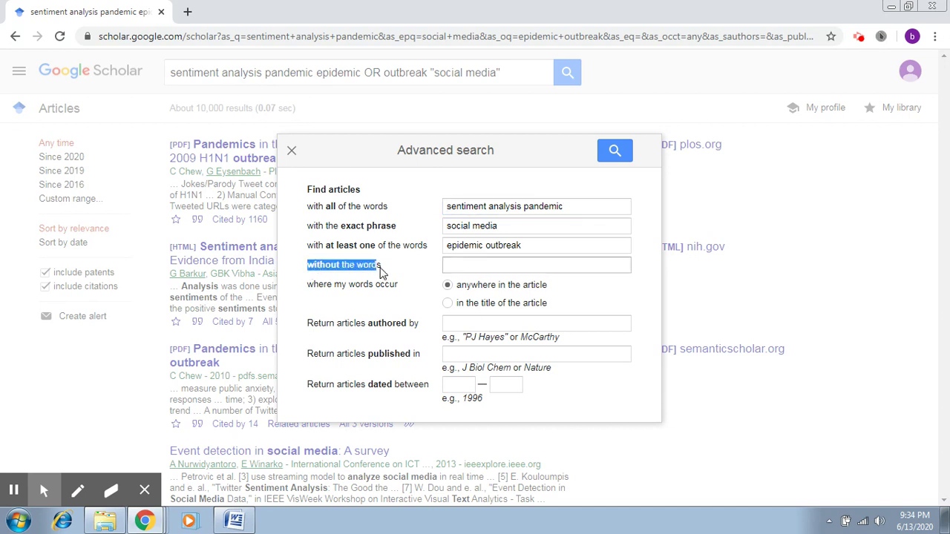
{"action": "left_click", "coordinate": [461, 266]}
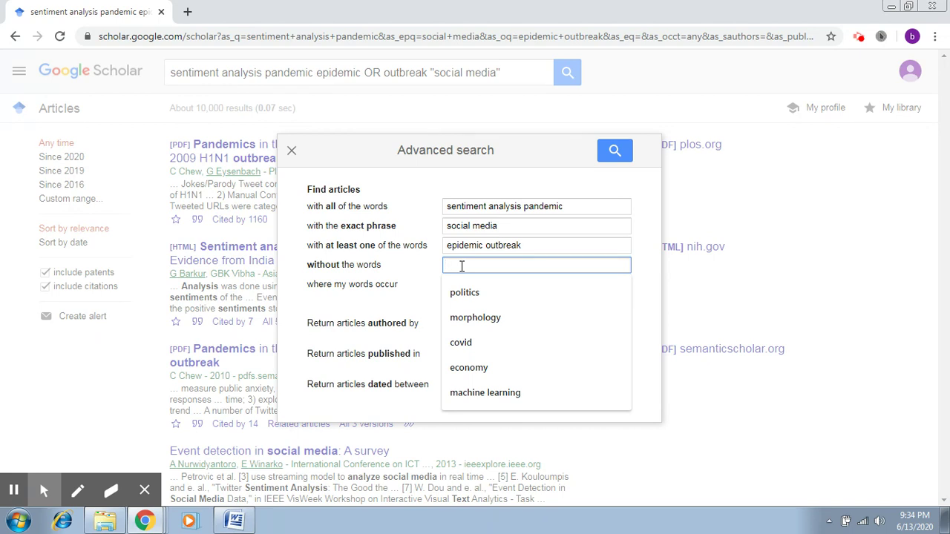
{"action": "type", "text": "politics"}
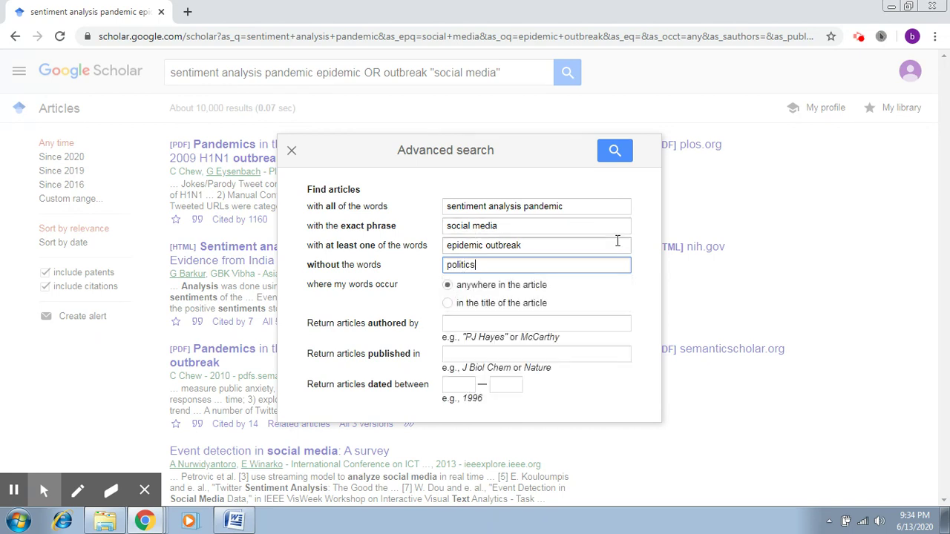
{"action": "left_click", "coordinate": [616, 154]}
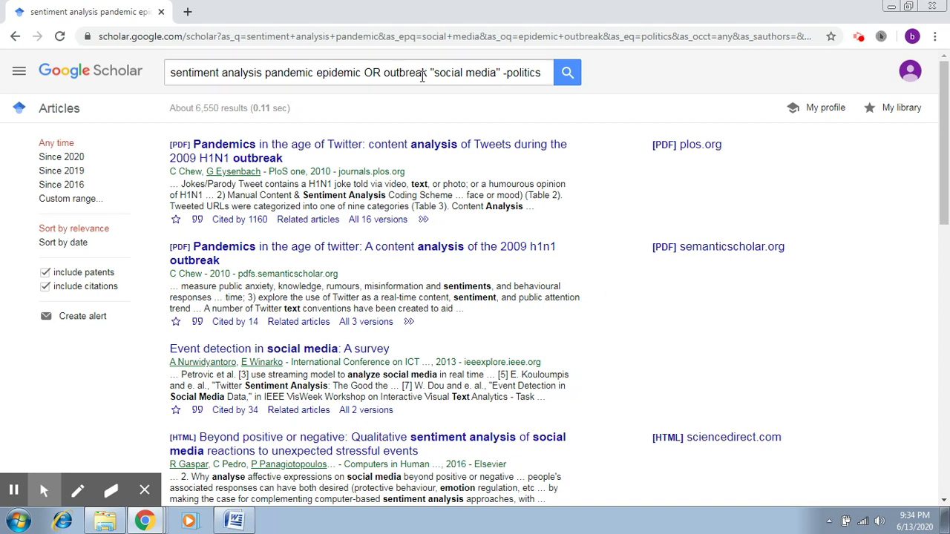
Step: Review the -politics query at about 6,550 results, dismiss the recorder popup, then reopen Advanced search
{"action": "left_click_drag", "start_coordinate": [382, 72], "coordinate": [541, 71]}
{"action": "left_click", "coordinate": [503, 73]}
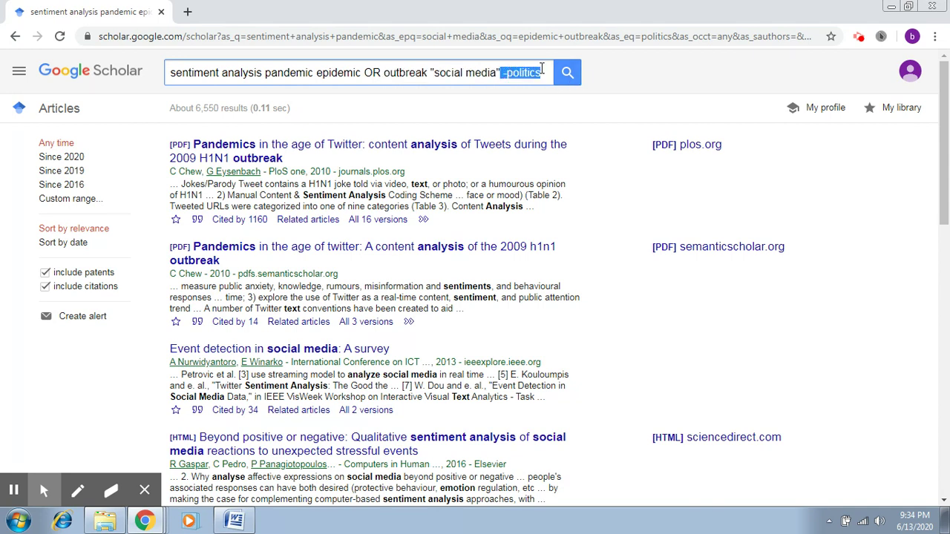
{"action": "left_click", "coordinate": [356, 107]}
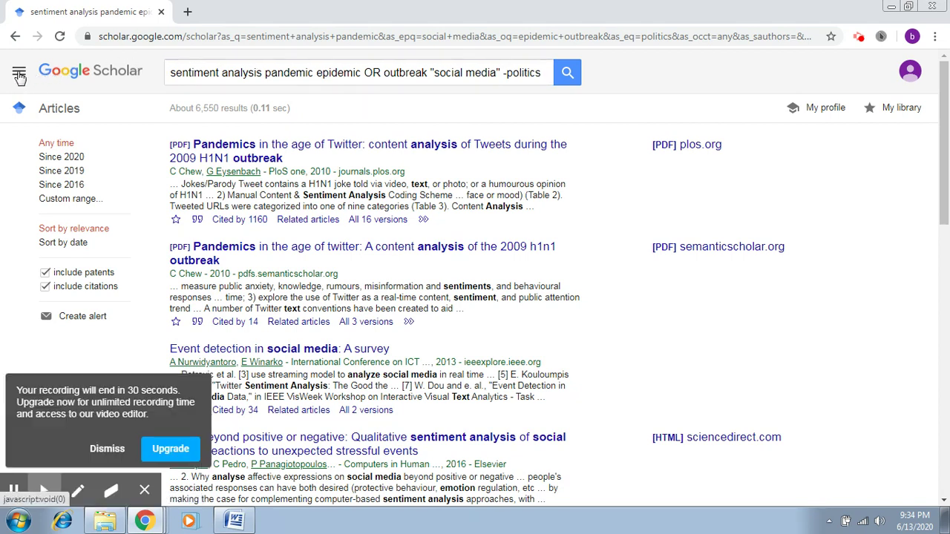
{"action": "left_click", "coordinate": [107, 462]}
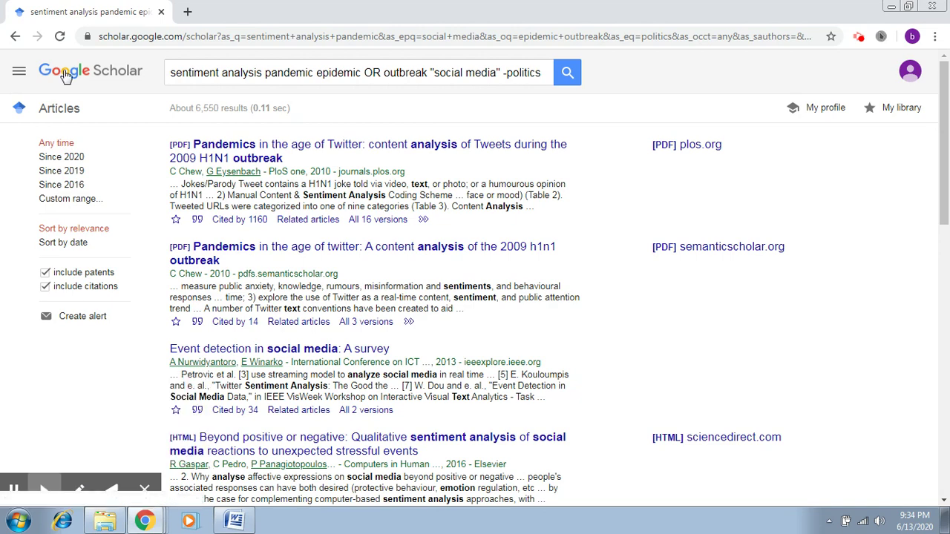
{"action": "left_click", "coordinate": [19, 74]}
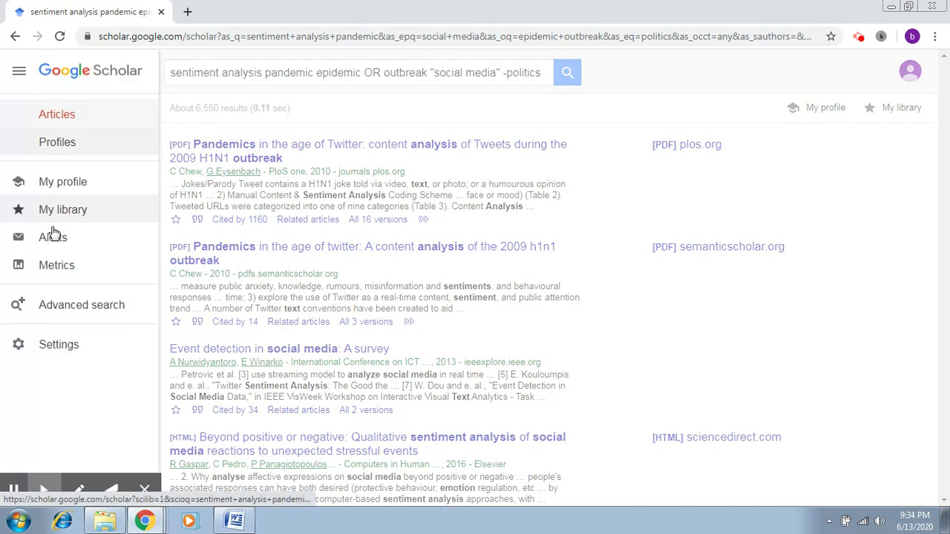
{"action": "left_click", "coordinate": [63, 302]}
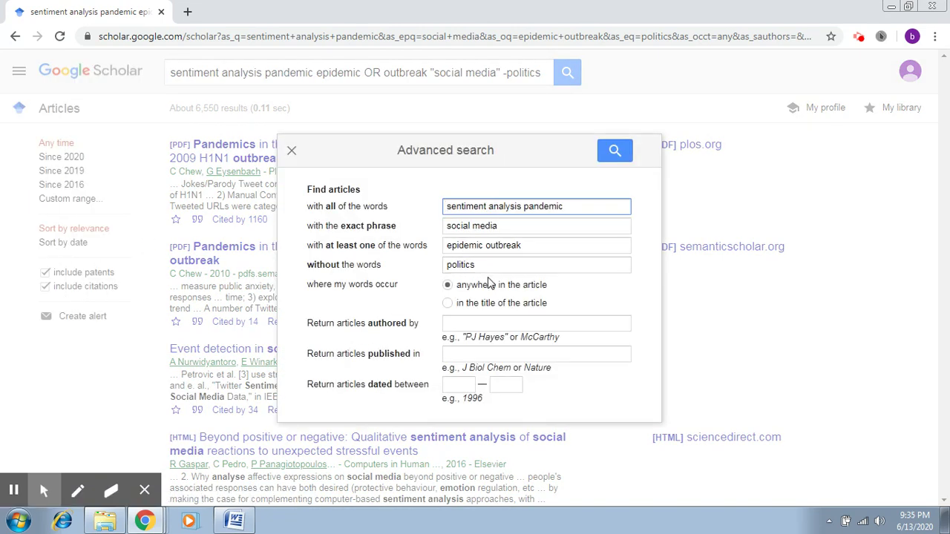